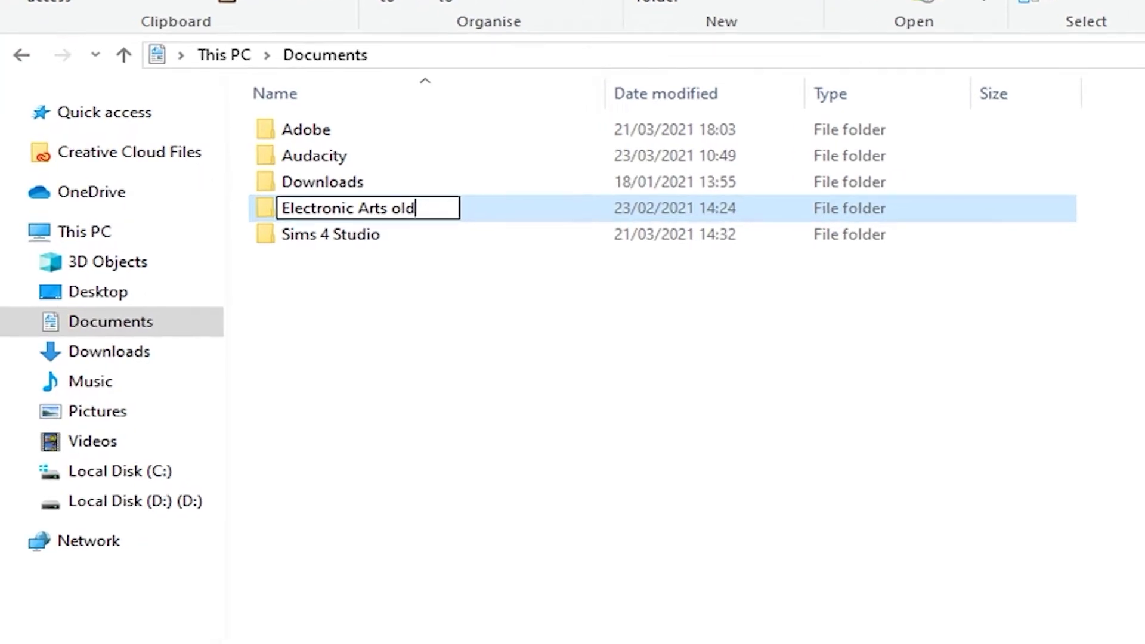
Rename the Electronic Arts folder in Documents as Electronic Arts old.
key("Return")
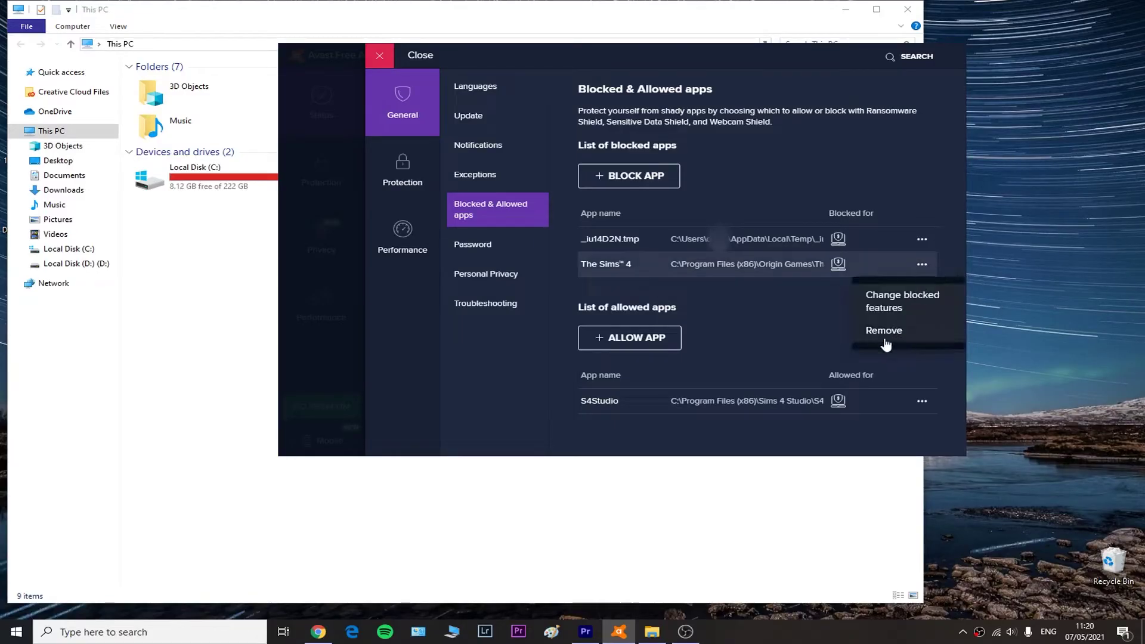
Remove The Sims 4 from the antivirus's blocked apps and add origin.com as an exception.
left_click(884, 331)
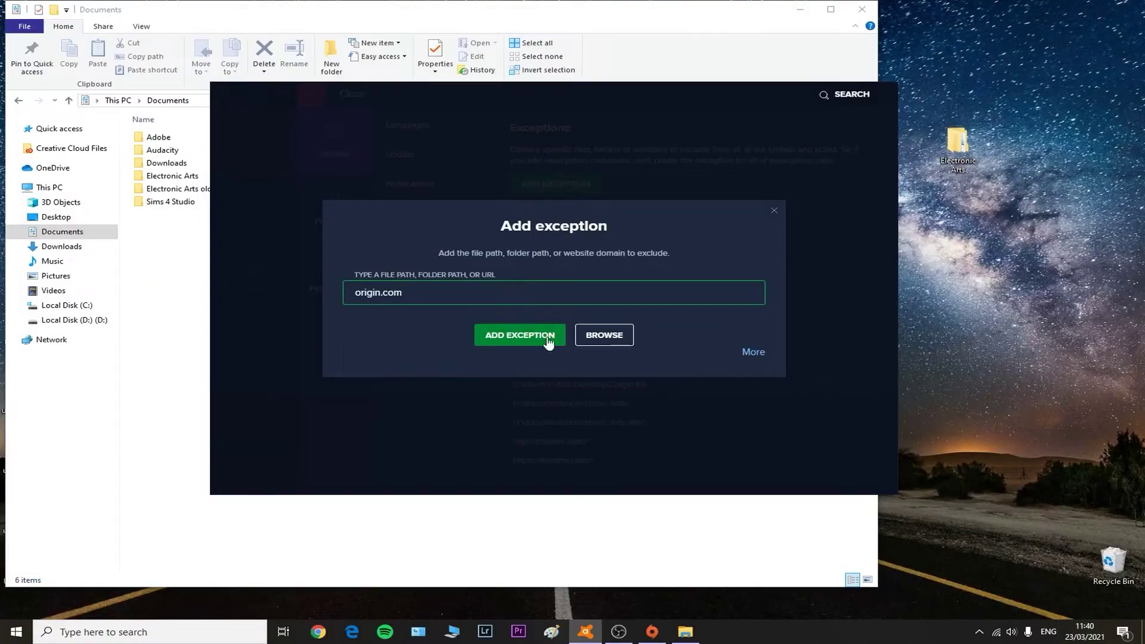
left_click(547, 339)
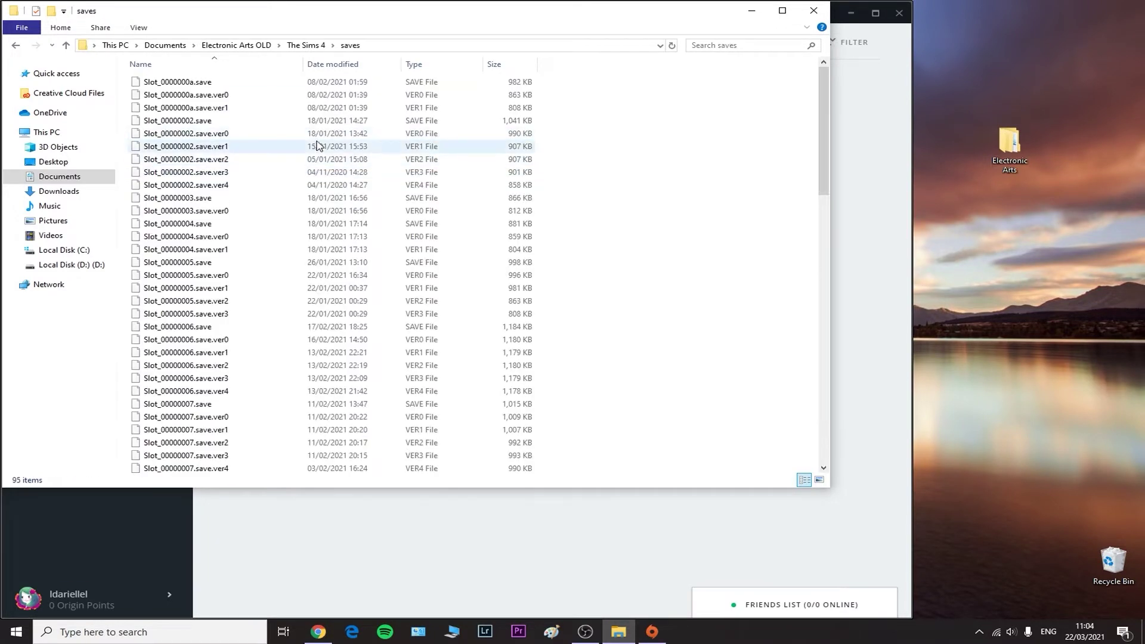
Copy all save files from The Sims 4 saves folder in Electronic Arts OLD into the new Electronic Arts saves folder.
key("ctrl+a")
right_click(269, 140)
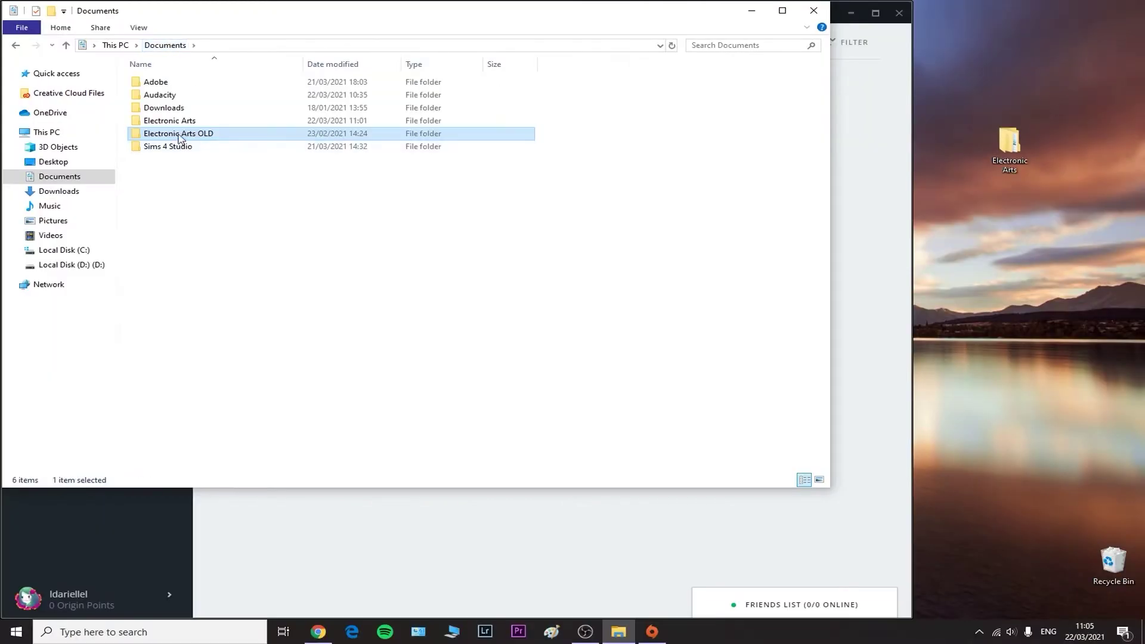
double_click(171, 84)
double_click(179, 158)
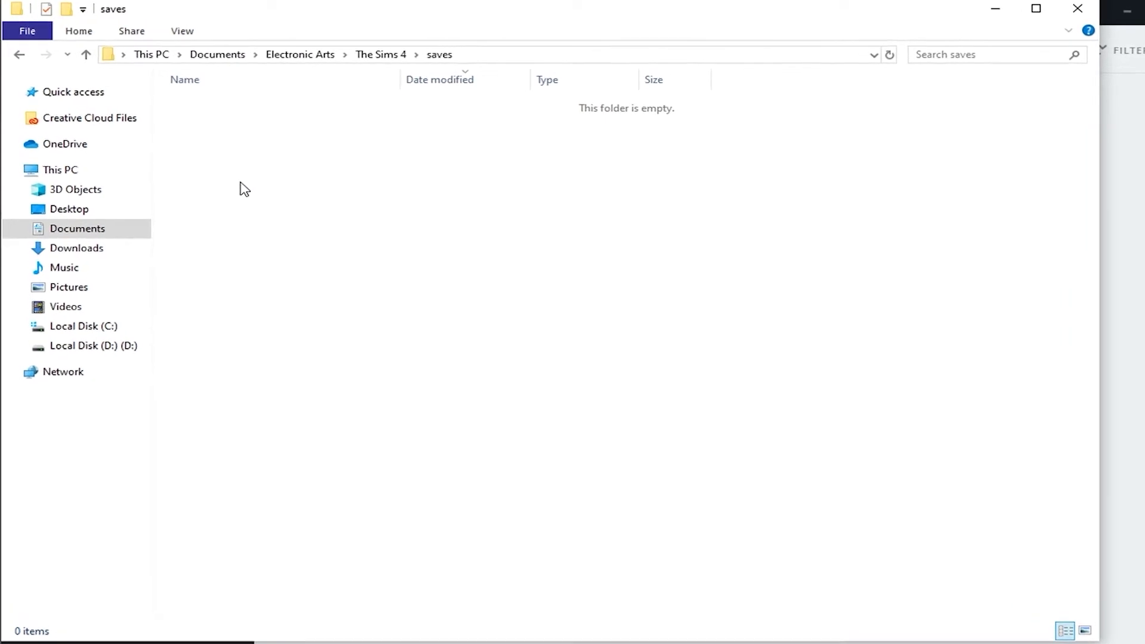
right_click(268, 142)
left_click(368, 280)
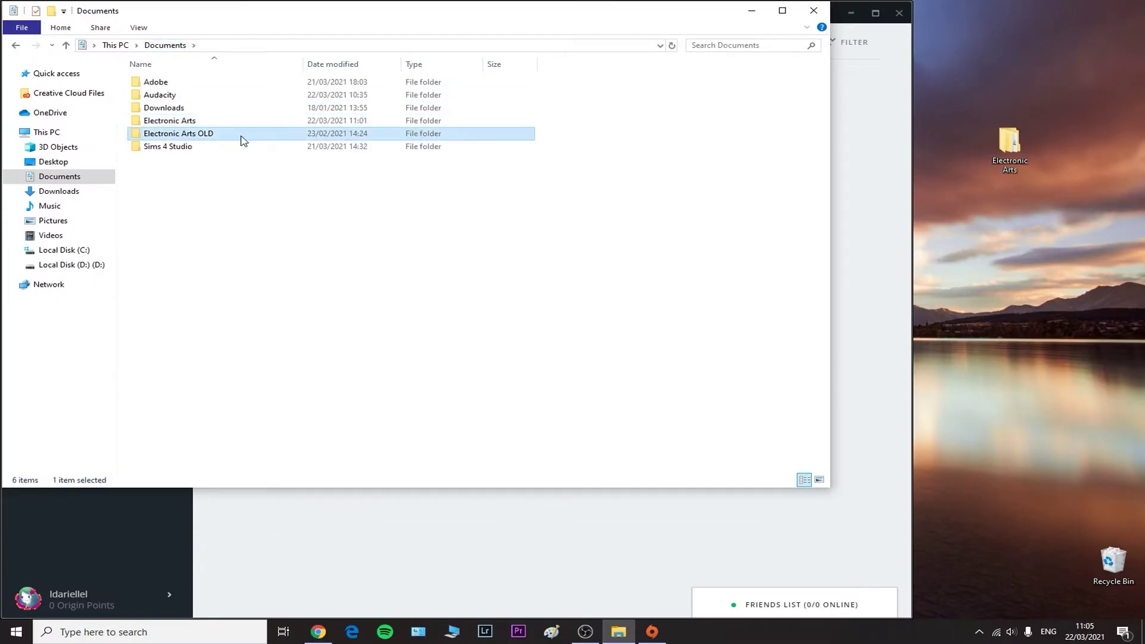
Copy all files from The Sims 4 Tray folder in Electronic Arts OLD into the new Electronic Arts Tray folder.
double_click(244, 140)
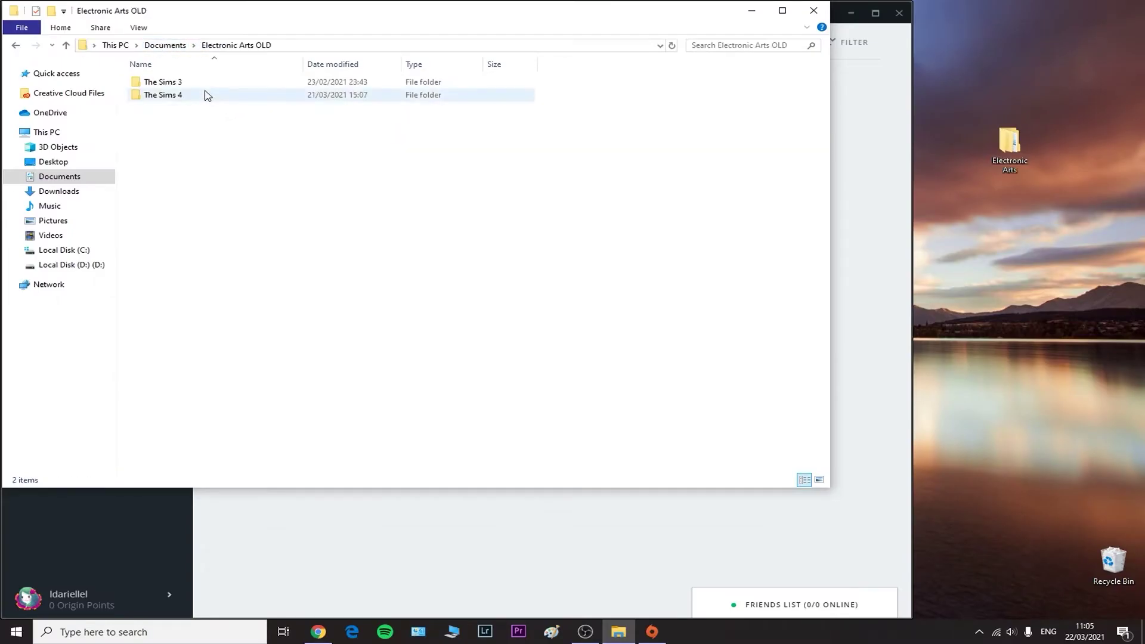
double_click(203, 98)
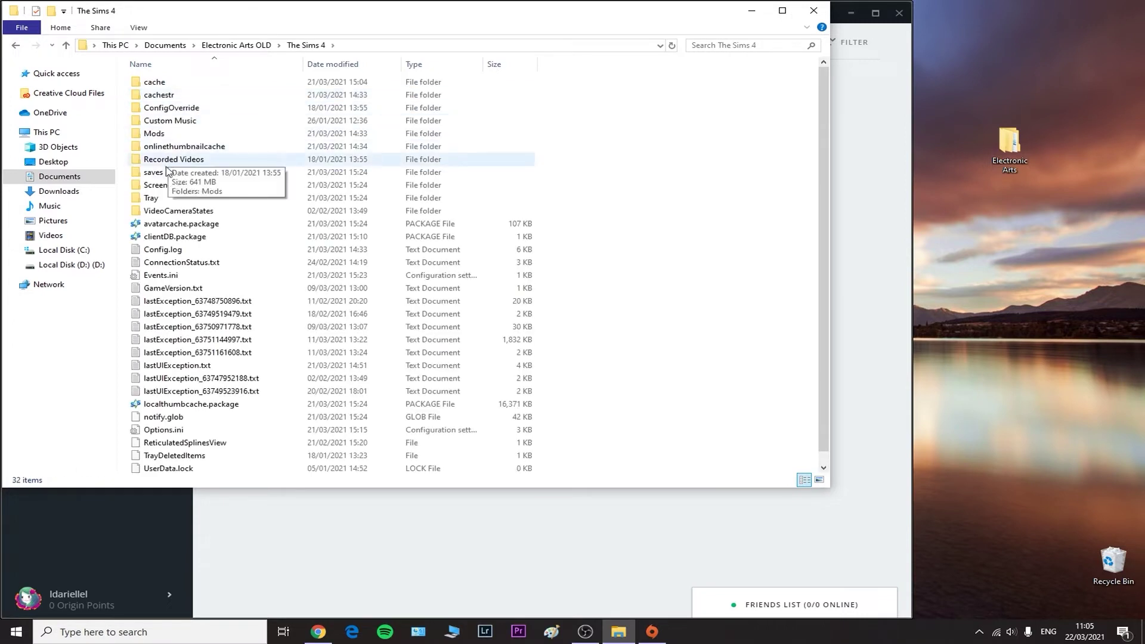
double_click(173, 198)
key("ctrl+a")
right_click(266, 124)
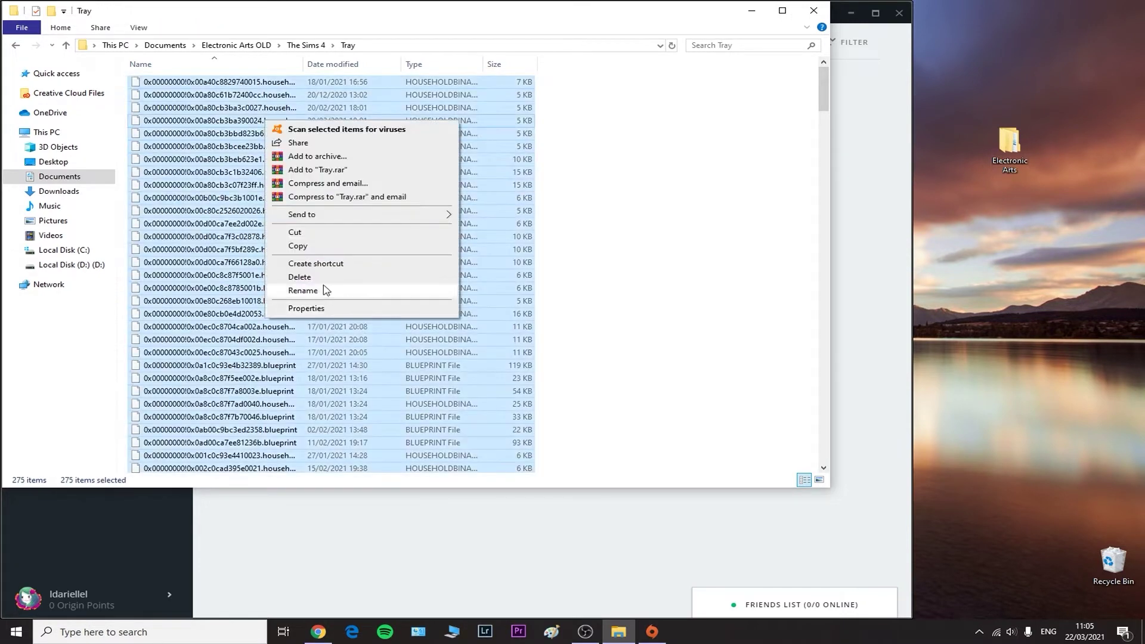
left_click(298, 246)
left_click(165, 46)
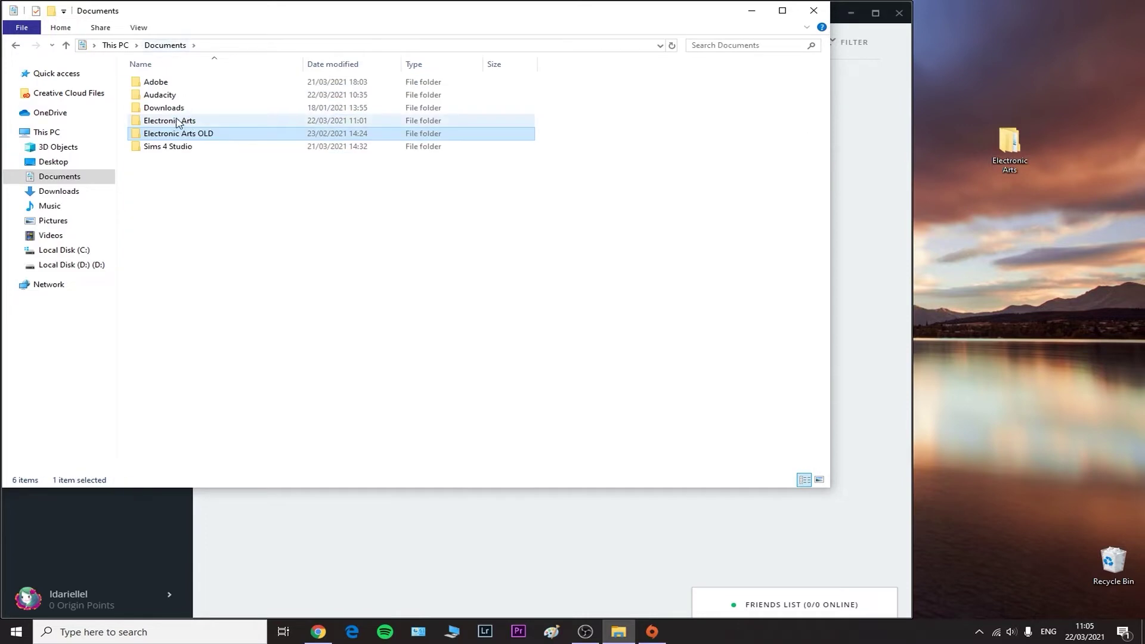
double_click(228, 123)
double_click(202, 81)
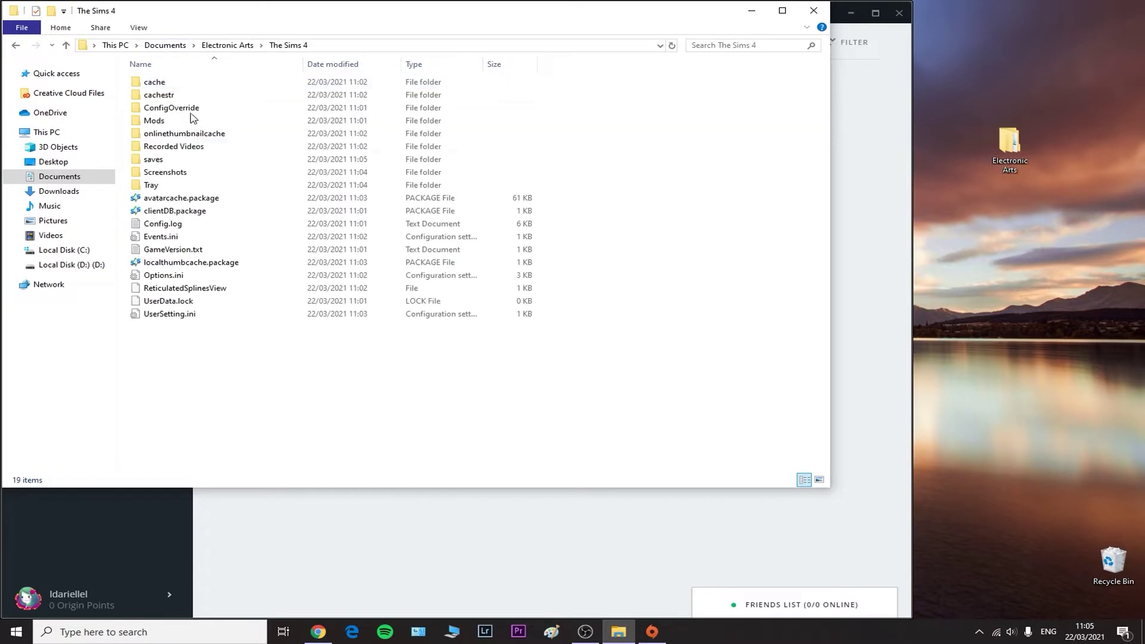
double_click(168, 184)
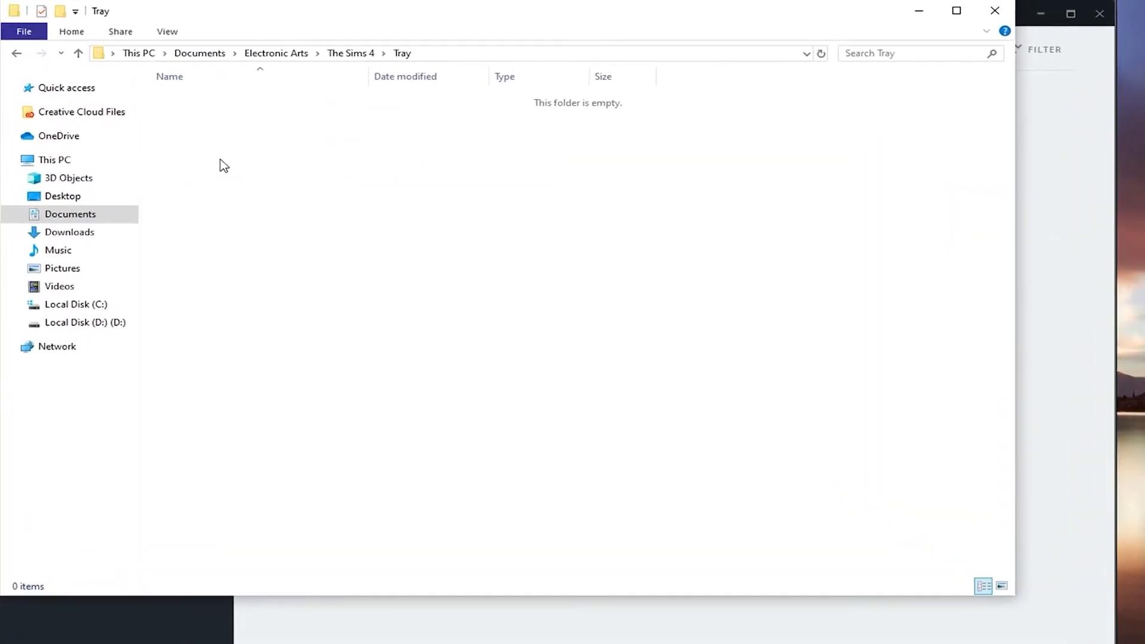
right_click(271, 196)
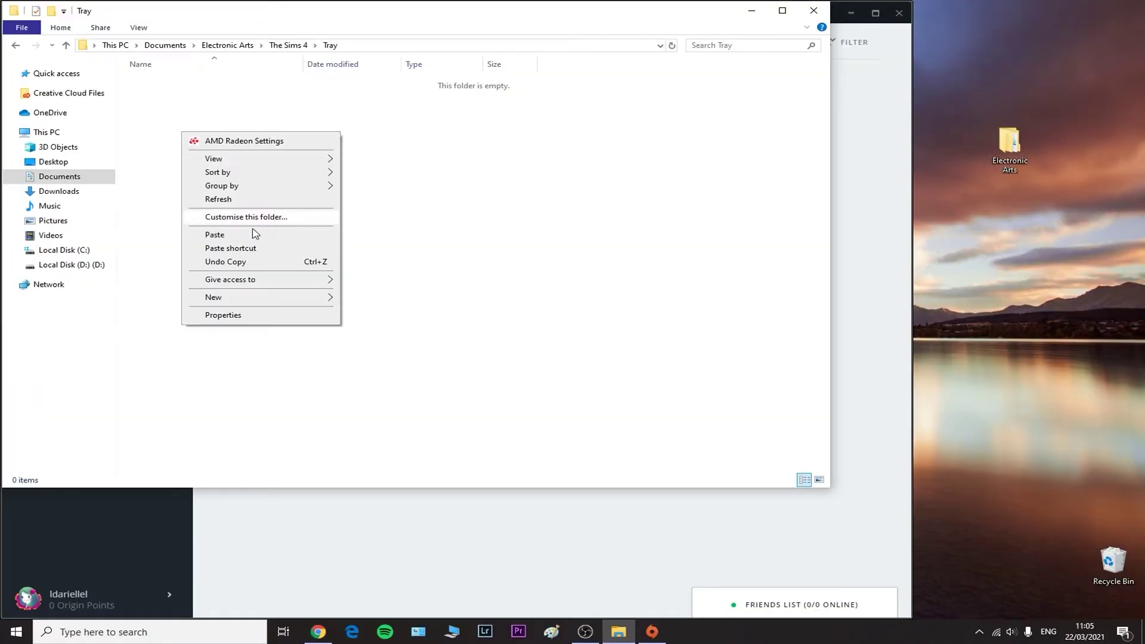
left_click(237, 234)
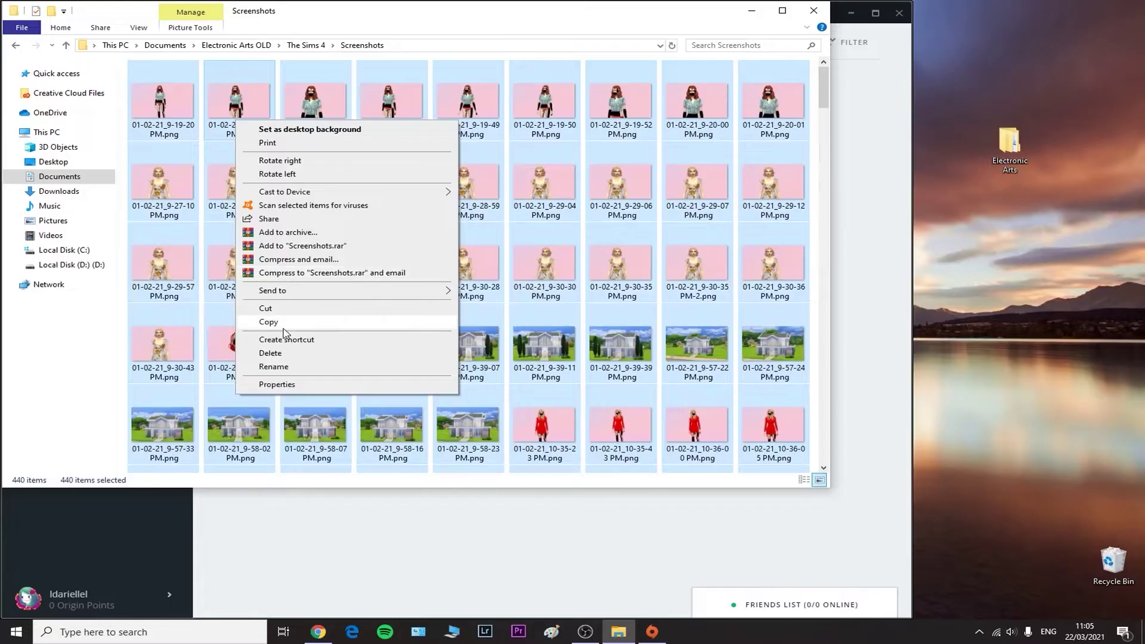
Copy all the old Sims 4 screenshots into the Screenshots folder under the new Electronic Arts folder.
left_click(309, 322)
left_click(175, 46)
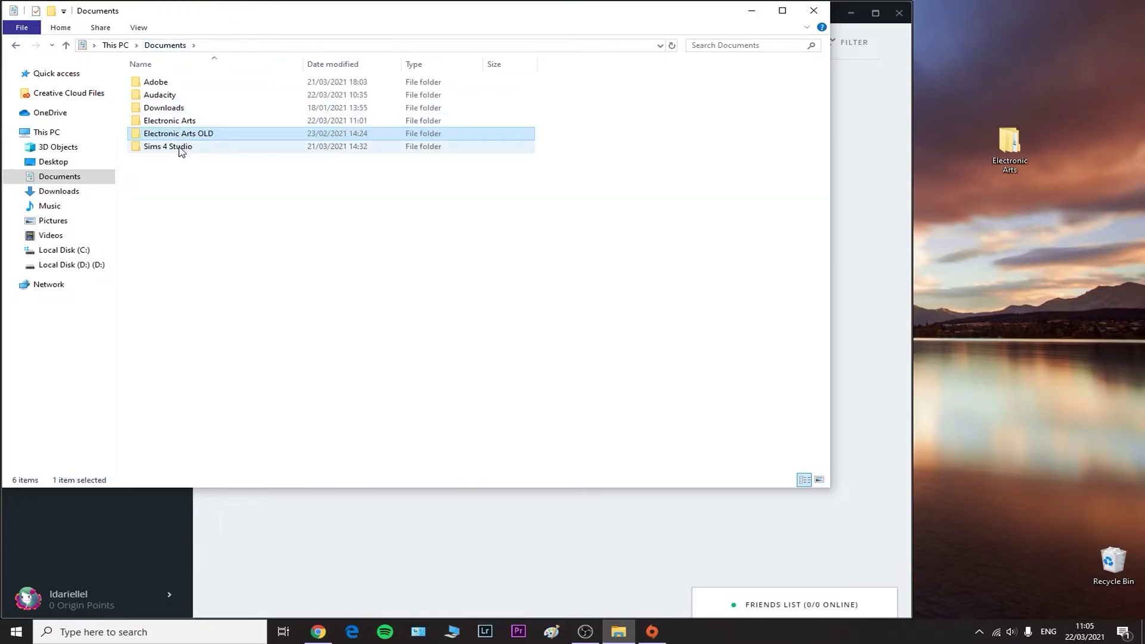
double_click(164, 83)
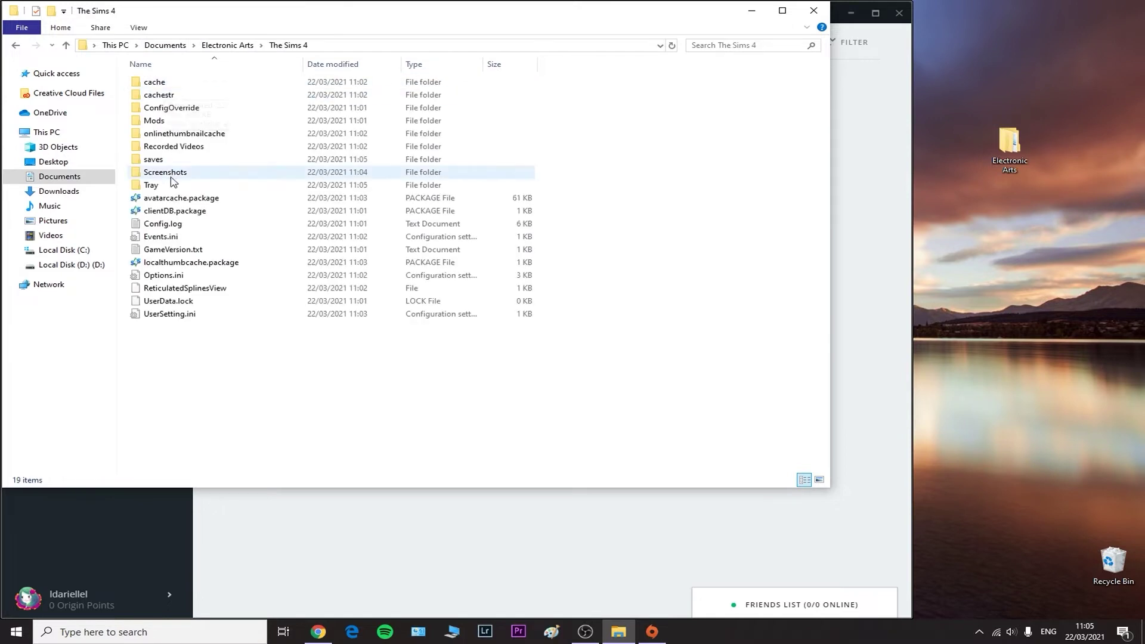
double_click(167, 174)
right_click(195, 127)
left_click(241, 231)
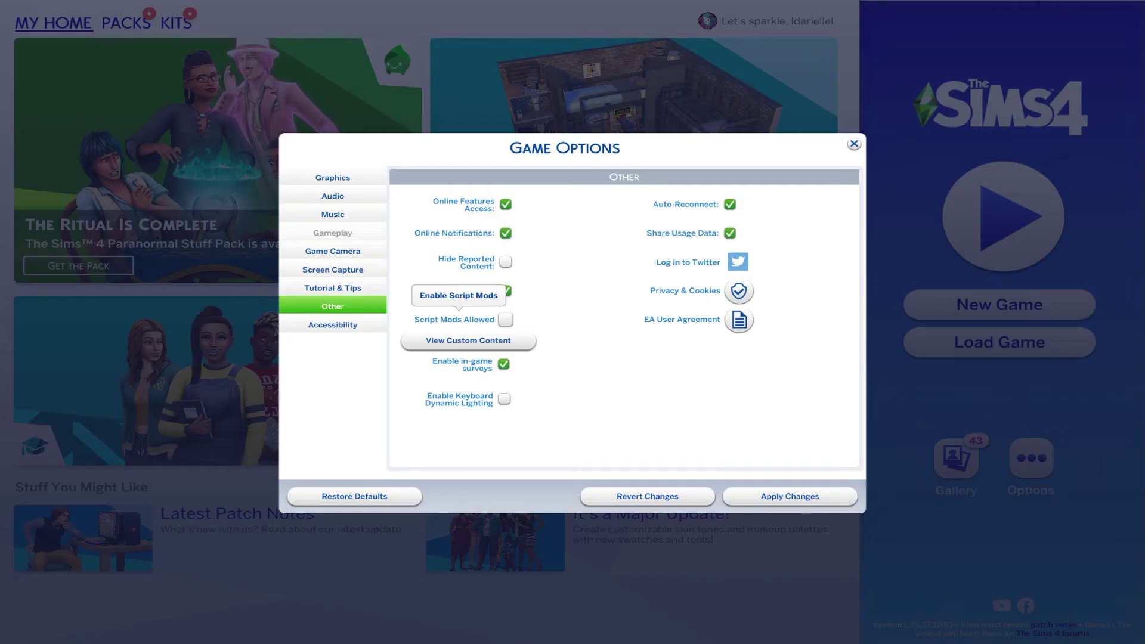
Allow script mods in The Sims 4's Game Options and accept the warning.
left_click(506, 319)
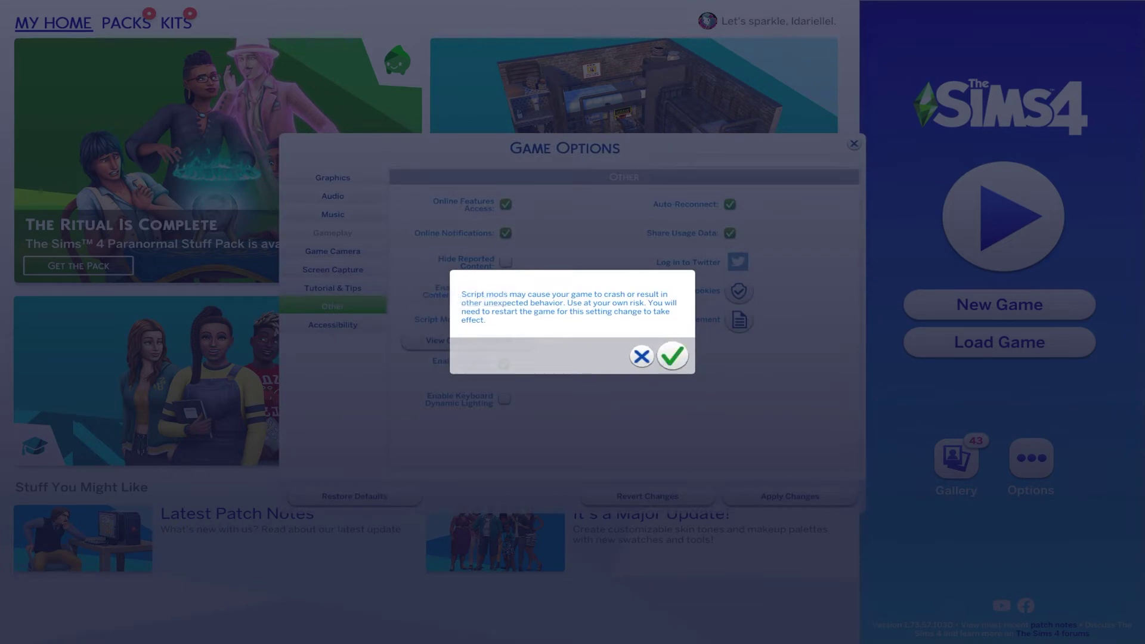
left_click(672, 356)
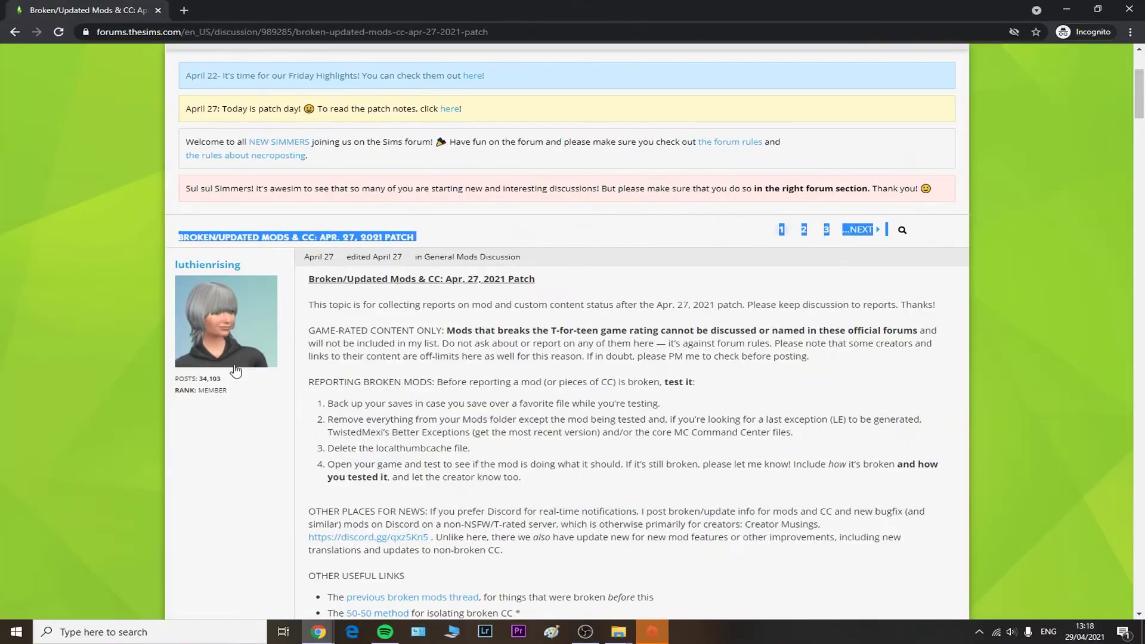
Examine the broken, outdated and updated mods lists in the Sims forum thread for the Apr. 27, 2021 patch.
scroll(309, 399, "down", 5)
scroll(310, 397, "down", 4)
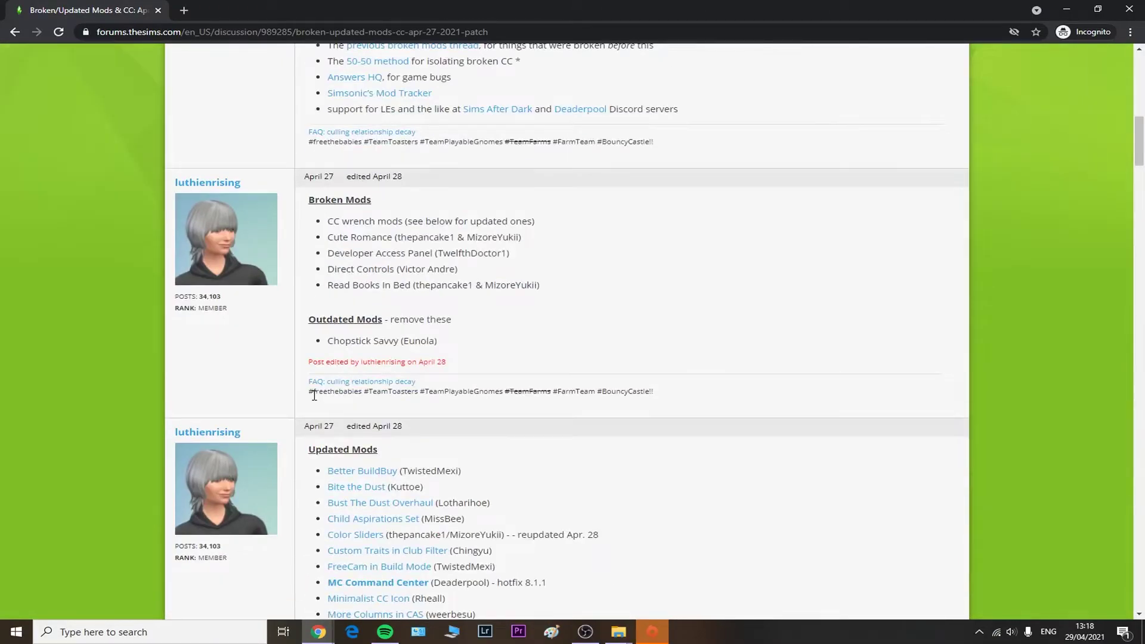
scroll(314, 398, "up", 1)
scroll(314, 401, "down", 4)
scroll(368, 217, "up", 2)
left_click_drag(328, 160, 540, 224)
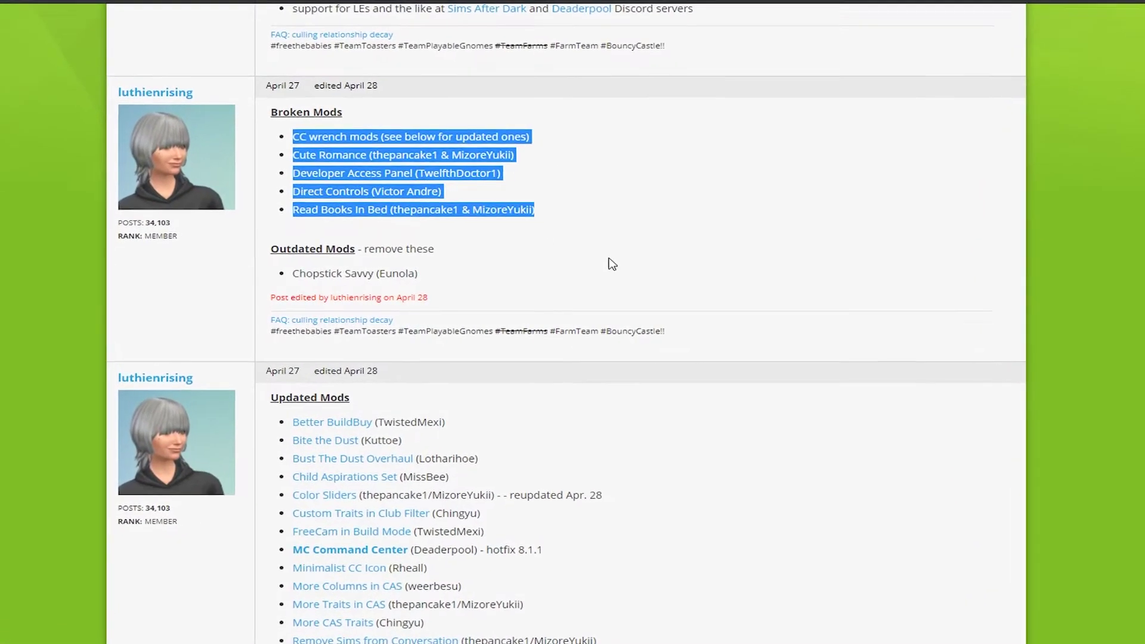
left_click(589, 250)
scroll(637, 286, "down", 3)
scroll(637, 286, "down", 1)
scroll(349, 96, "up", 1)
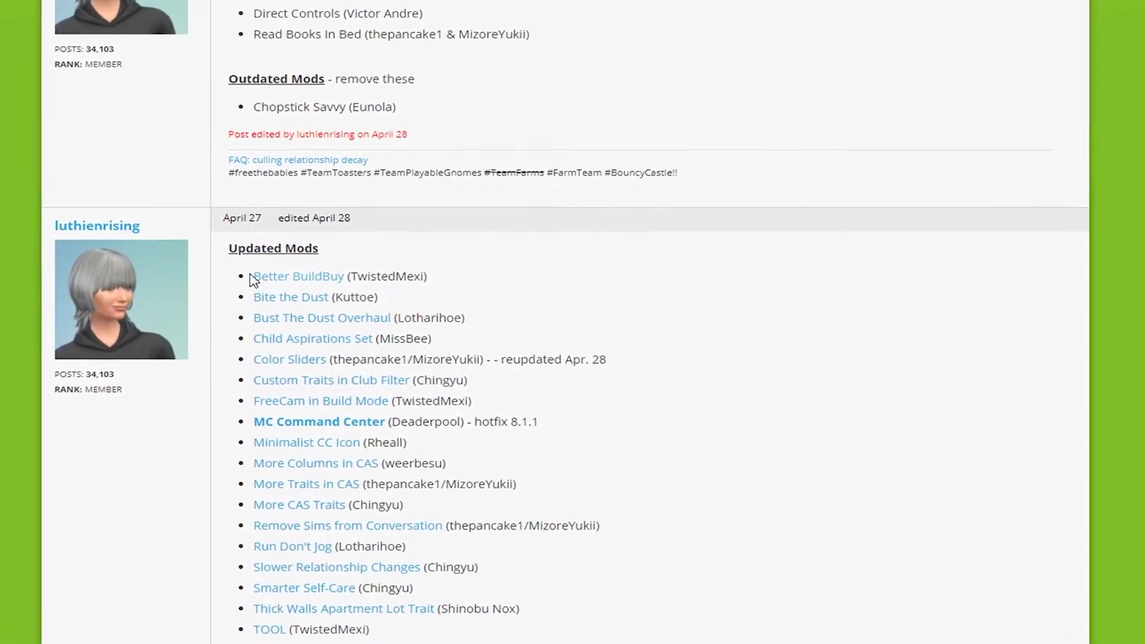
left_click_drag(250, 276, 520, 619)
scroll(521, 620, "down", 1)
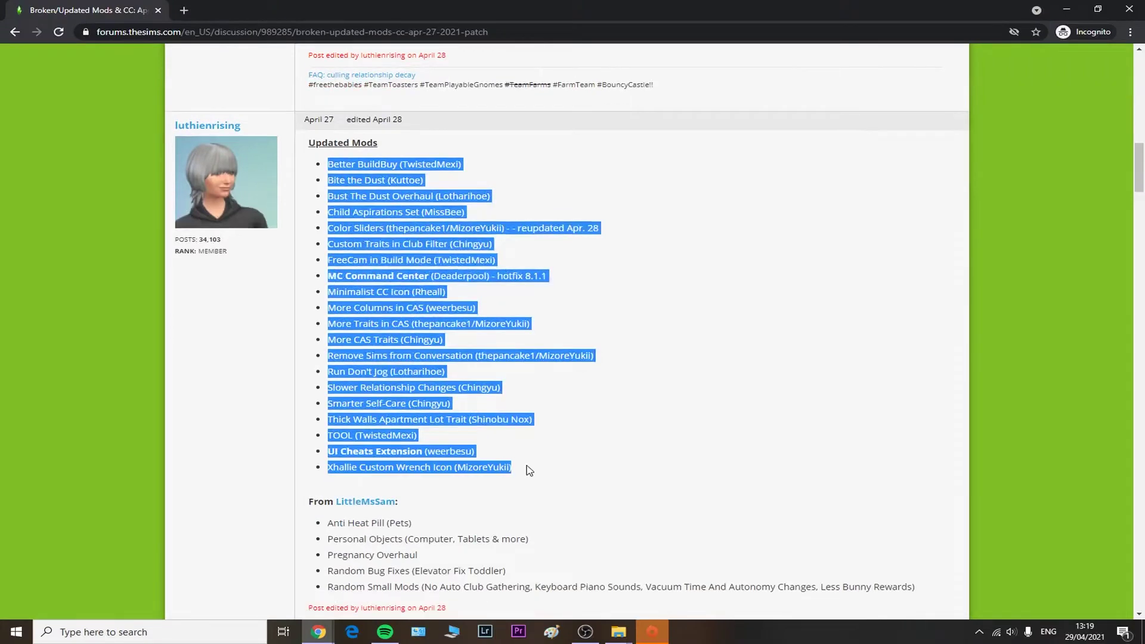
Download the UI Cheats Extension archive through its link in the Updated Mods list.
left_click(394, 455)
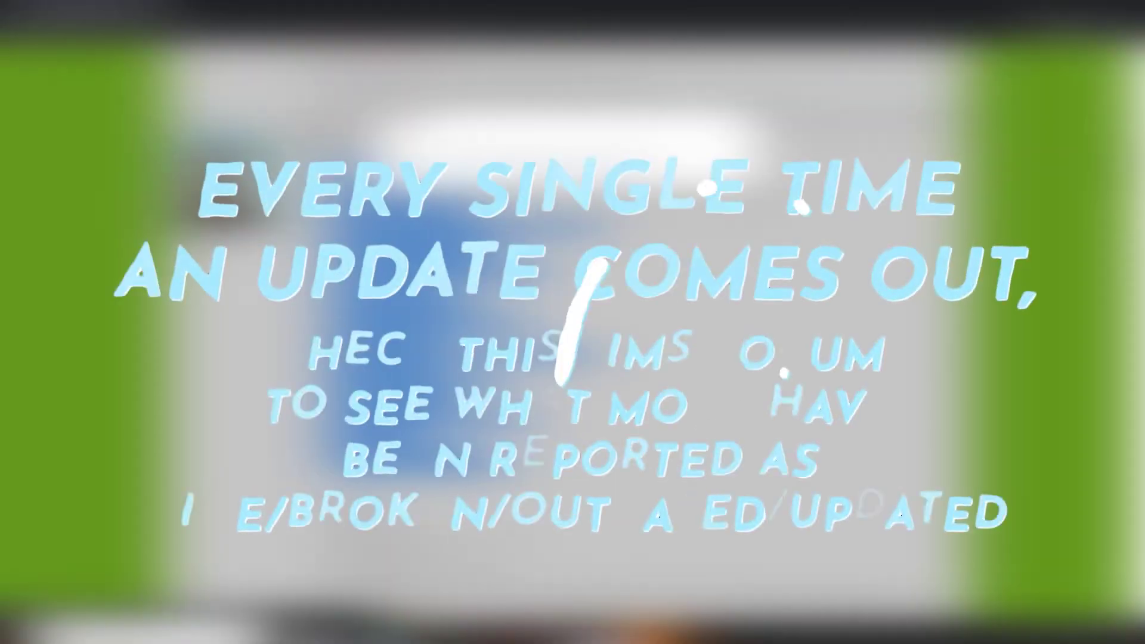
left_click(523, 169)
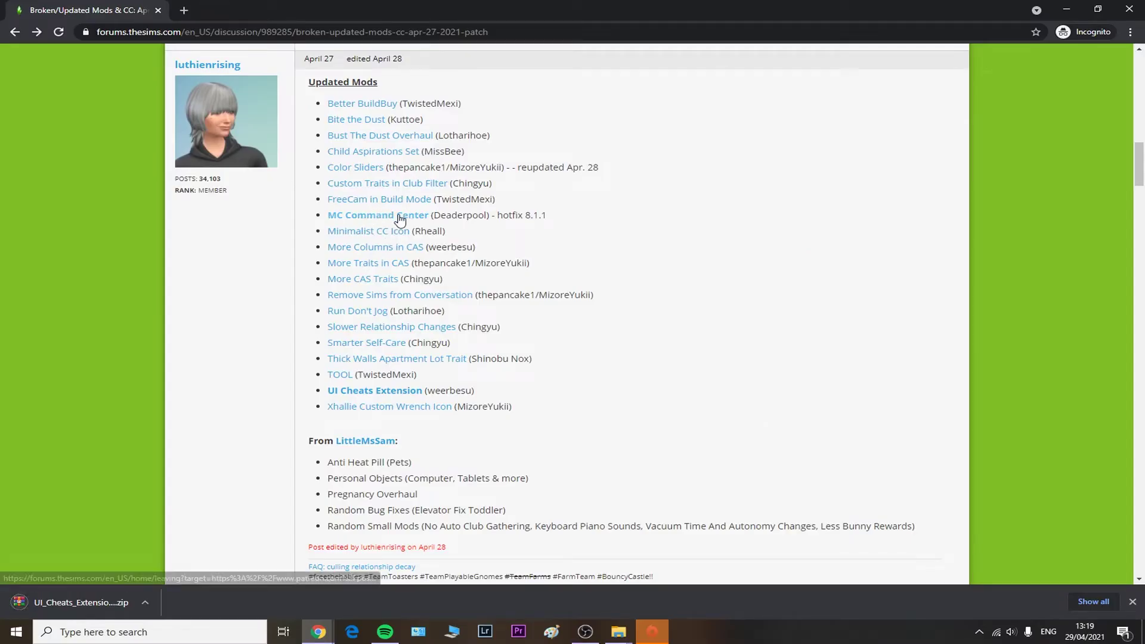
Download MC Command Center hotfix 8.1.1 from its linked Patreon post, and return to the forum's mod lists.
left_click(399, 220)
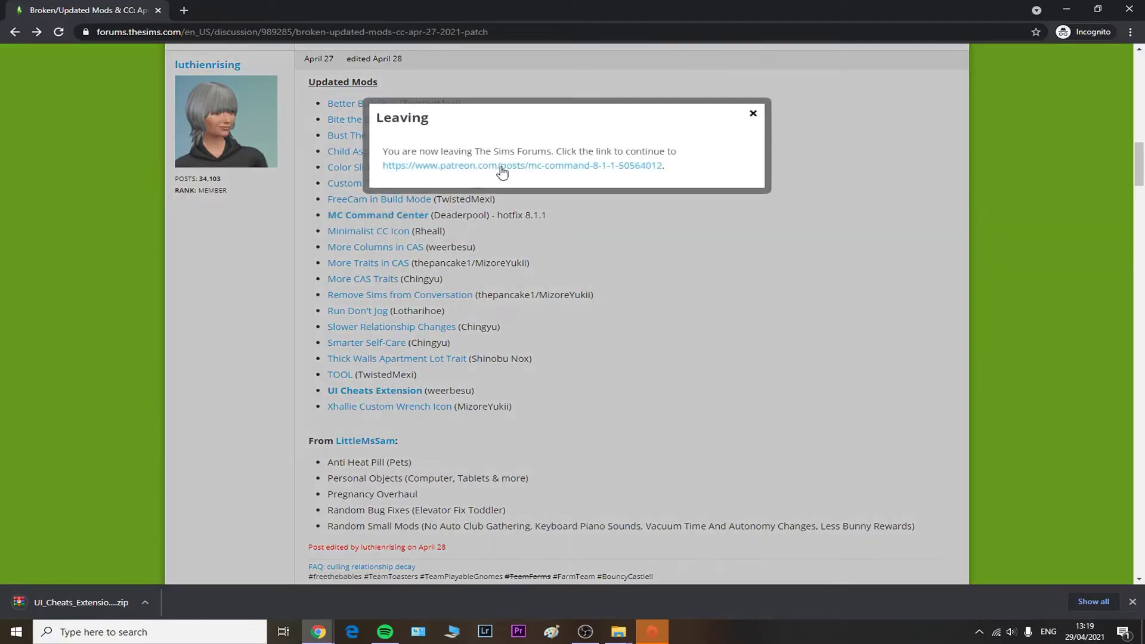
left_click(501, 167)
scroll(428, 276, "down", 8)
scroll(428, 276, "up", 1)
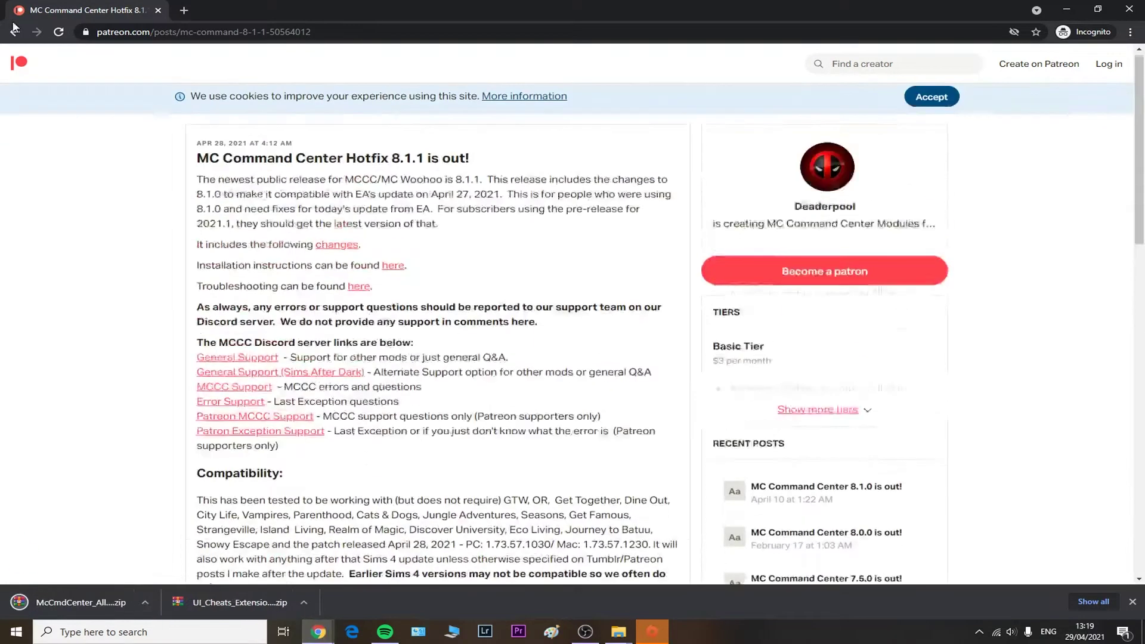
key("alt+Left")
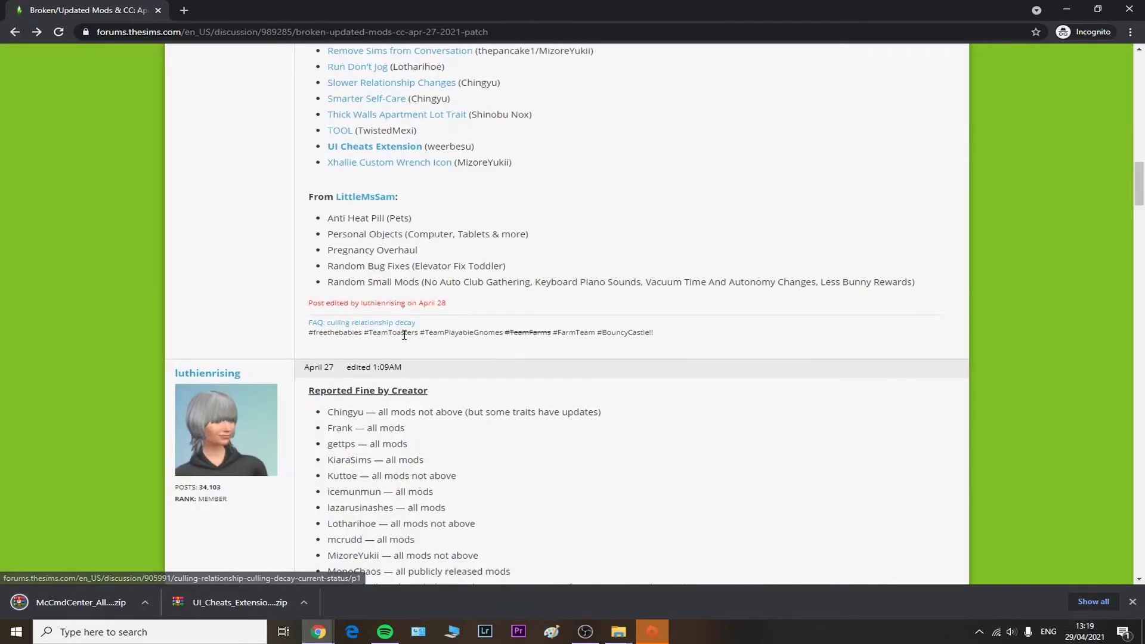
scroll(404, 334, "down", 5)
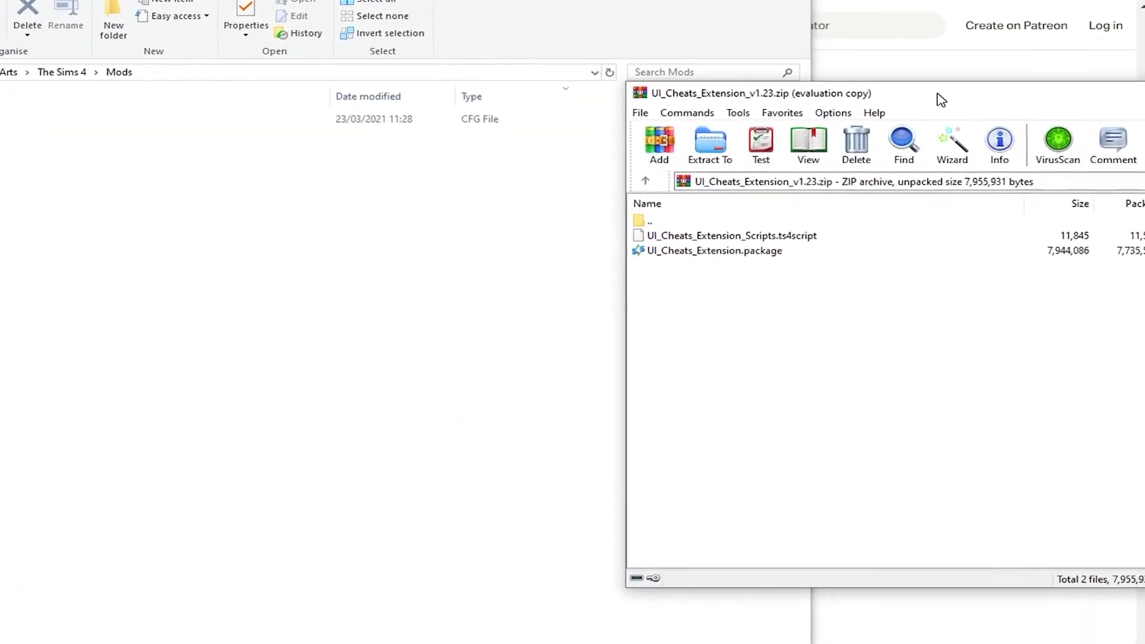
Extract UI_Cheats_Extension_Scripts.ts4script and UI_Cheats_Extension.package from the zip archive into The Sims 4 Mods folder.
left_click_drag(731, 271, 718, 236)
left_click_drag(718, 237, 685, 266)
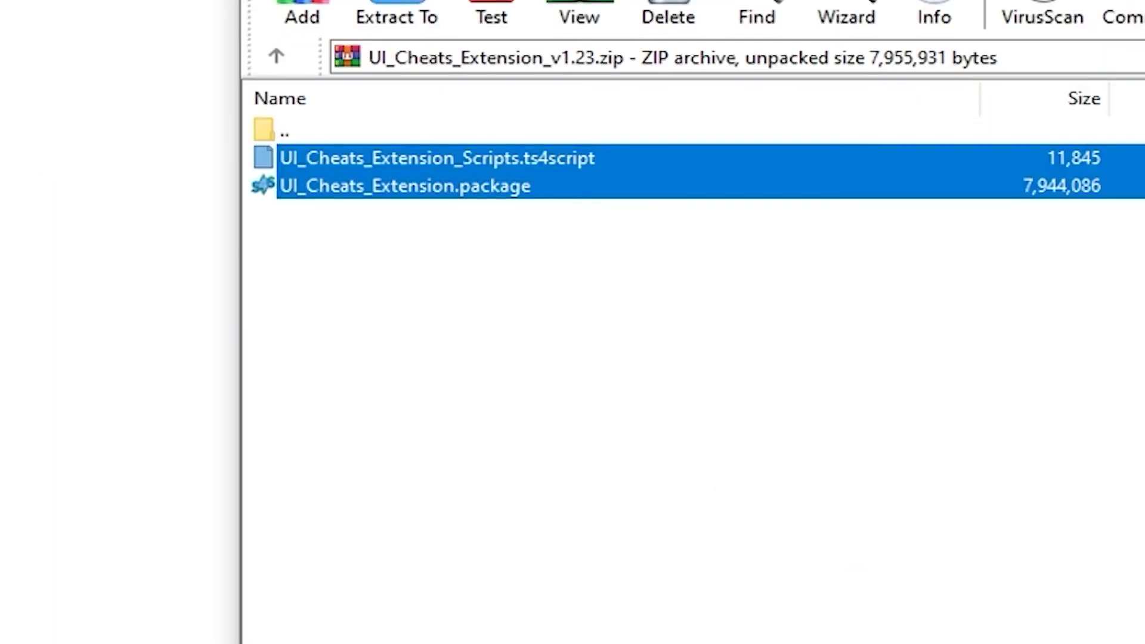
left_click_drag(409, 202, 424, 286)
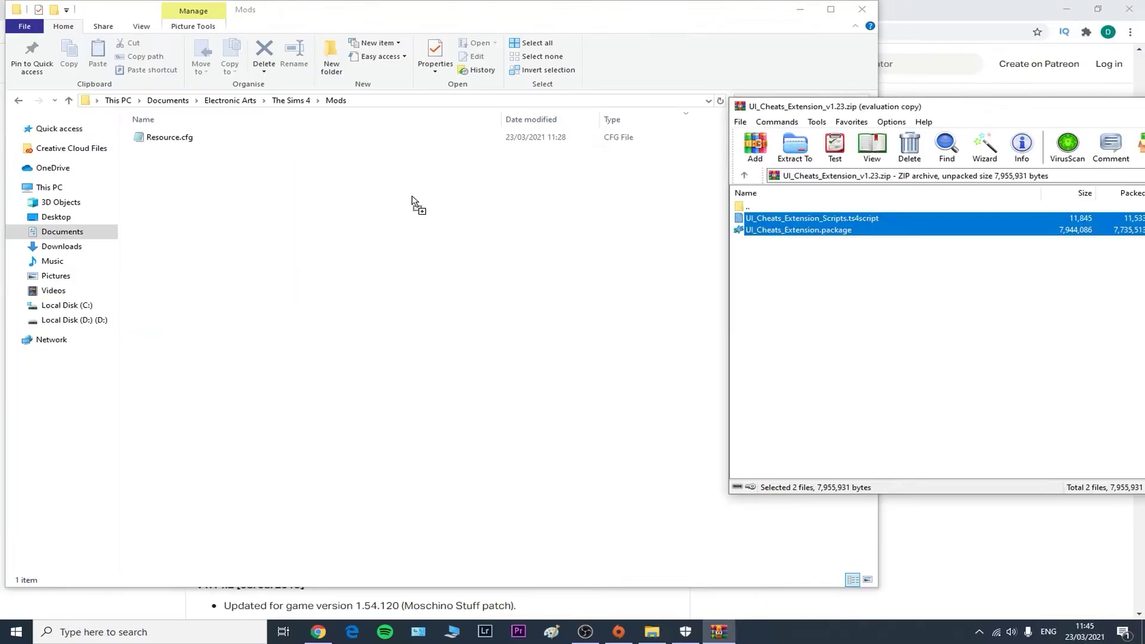
left_click_drag(414, 204, 424, 287)
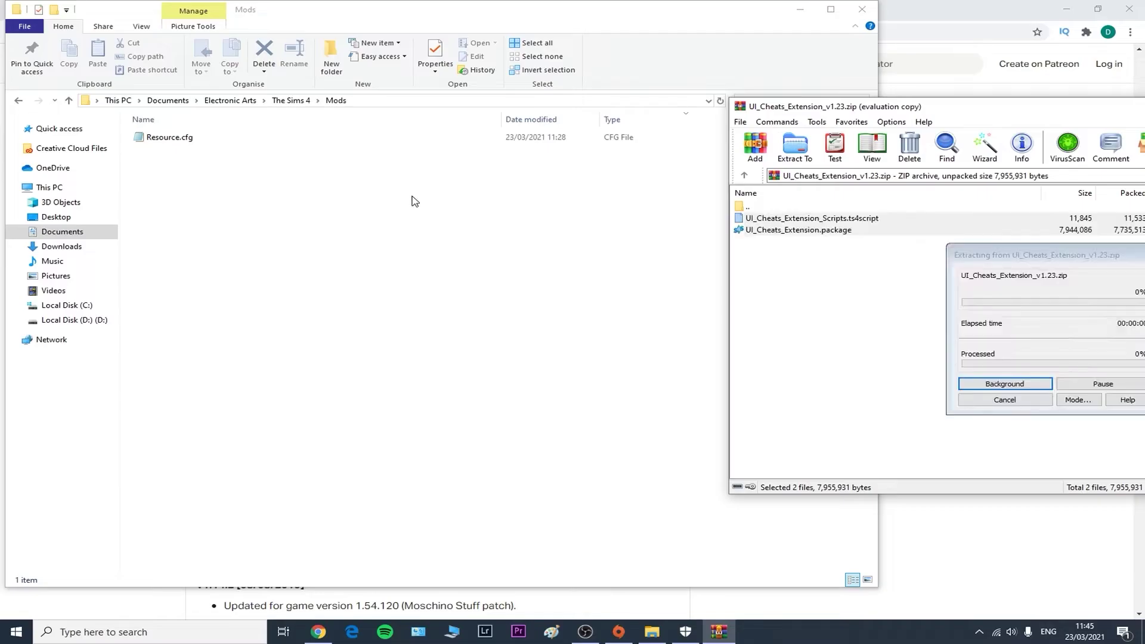
left_click_drag(793, 221, 427, 287)
left_click(426, 286)
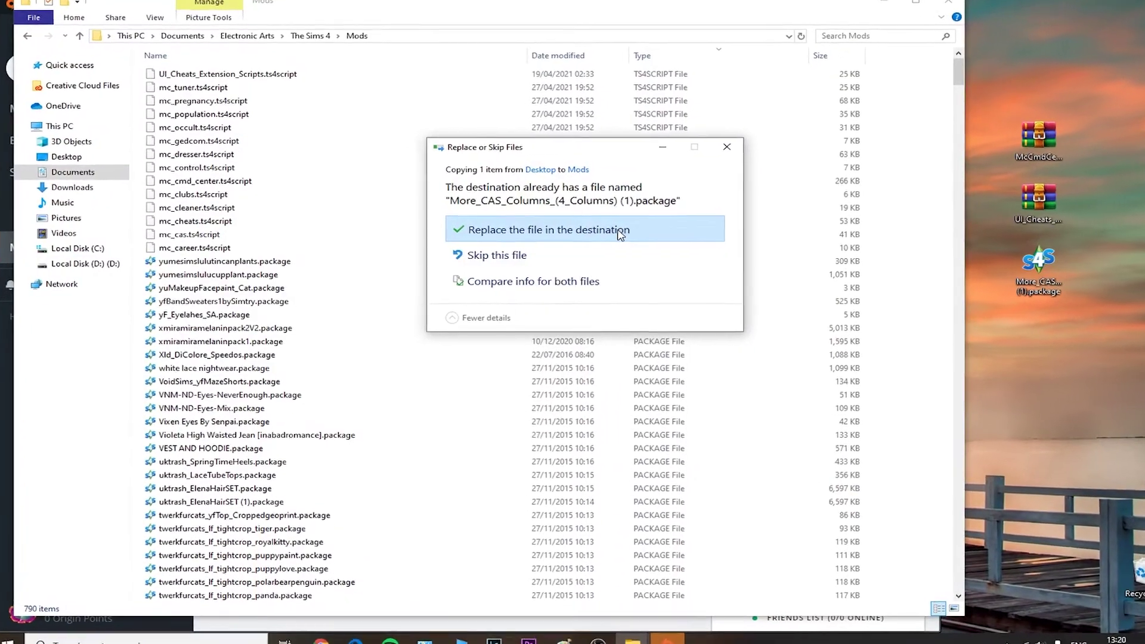
Replace the existing More_CAS_Columns_(4_Columns) (1).package in the Mods folder with the copy from the Desktop.
left_click(631, 225)
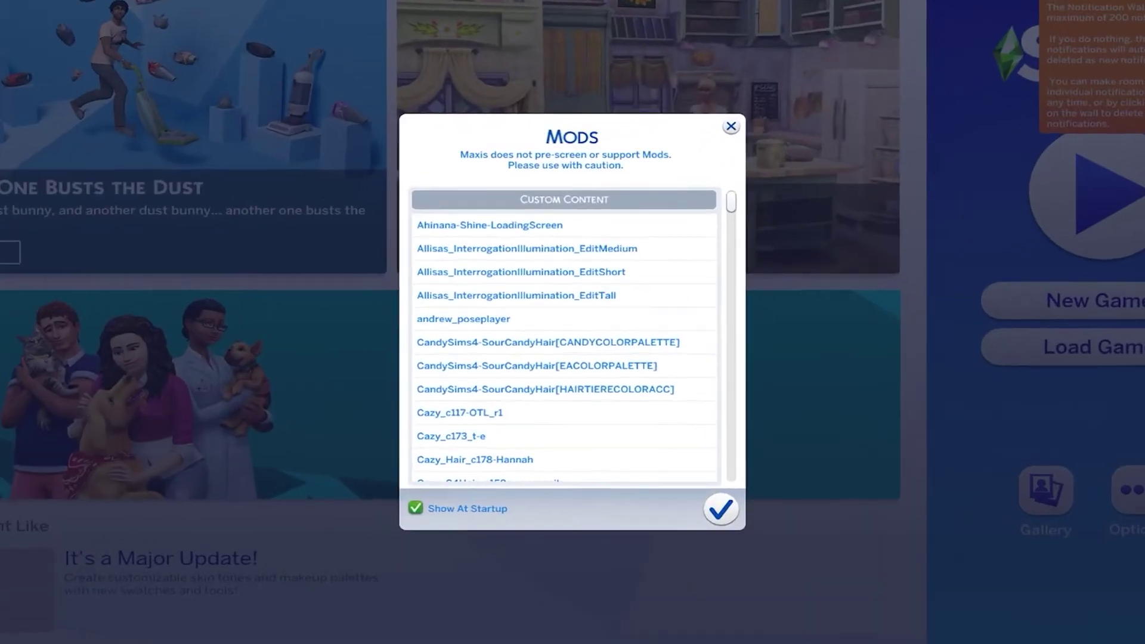
Switch to The Sims 4 and look through the custom content list in its Mods window.
scroll(563, 346, "down", 5)
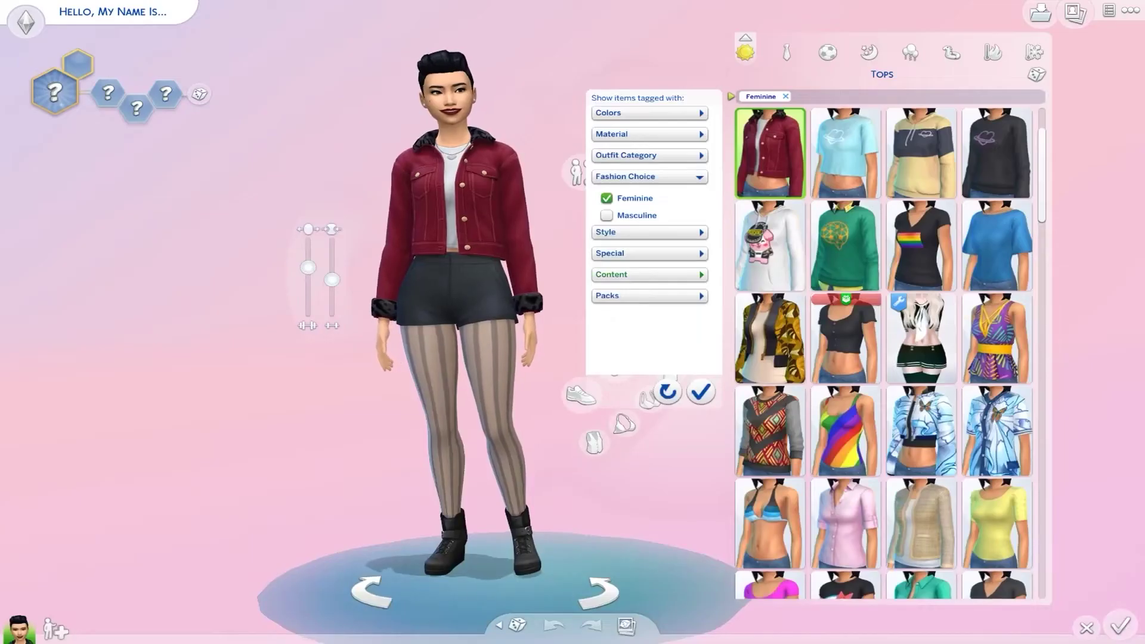
Filter the feminine tops in Create a Sim to show only custom content.
left_click(606, 296)
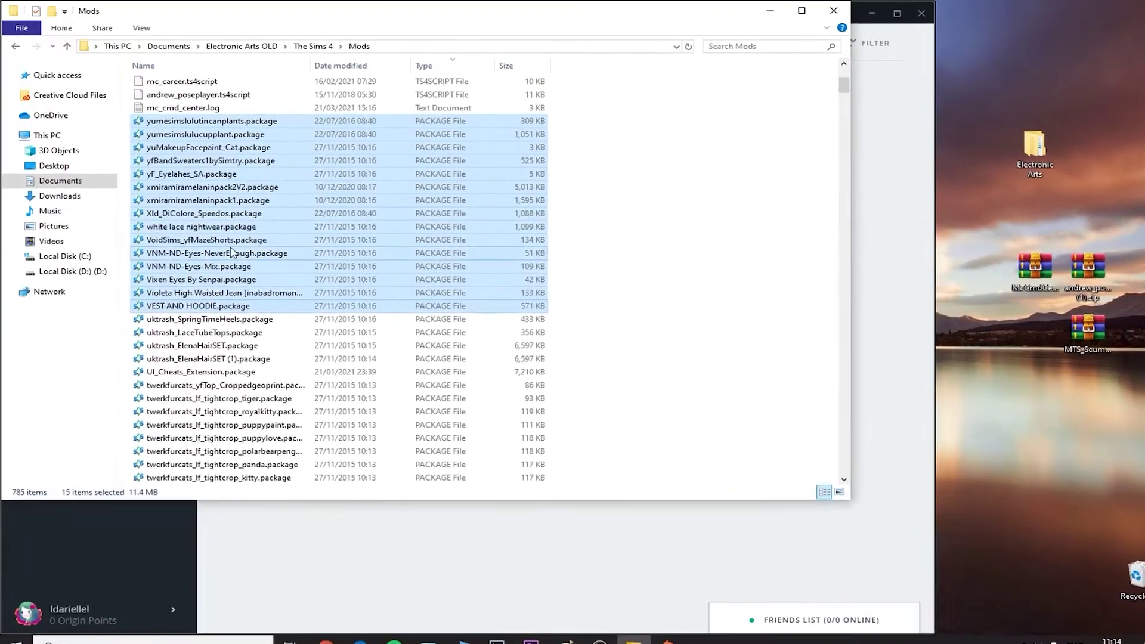
Copy the selected batch of package files from Electronic Arts OLD's Mods folder and go to the Mods folder under Electronic Arts > The Sims 4.
right_click(238, 254)
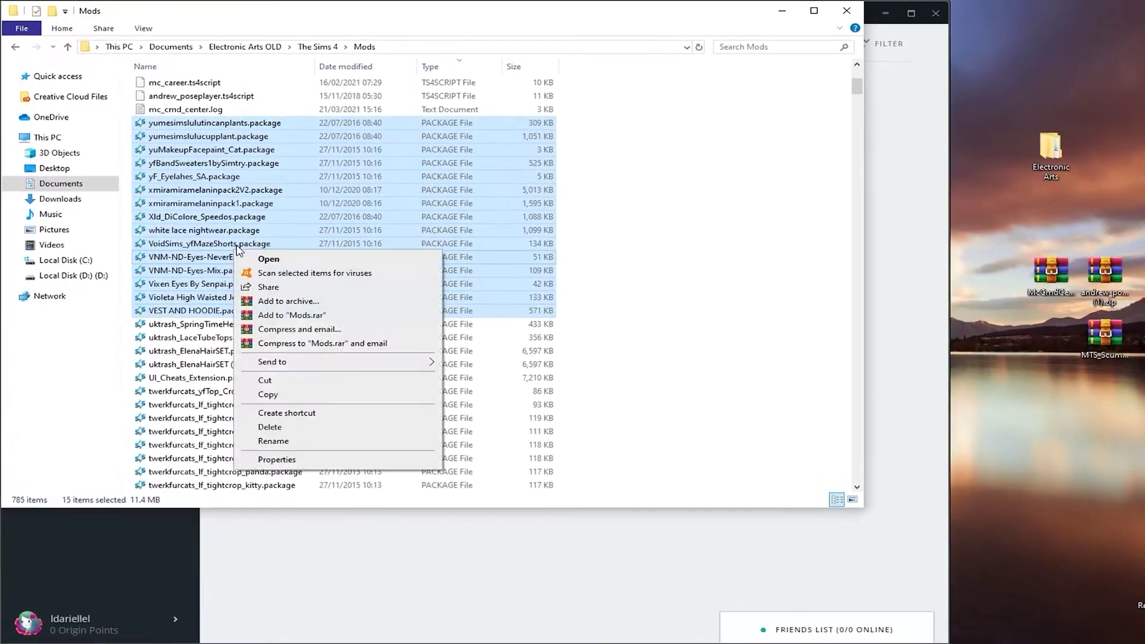
left_click(269, 400)
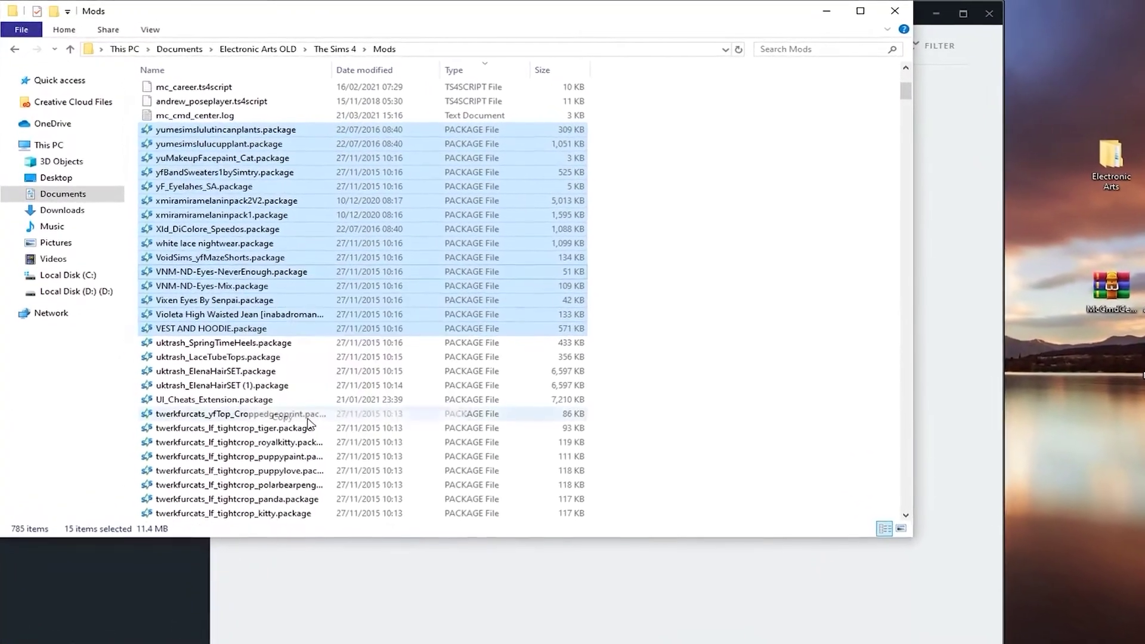
left_click(189, 51)
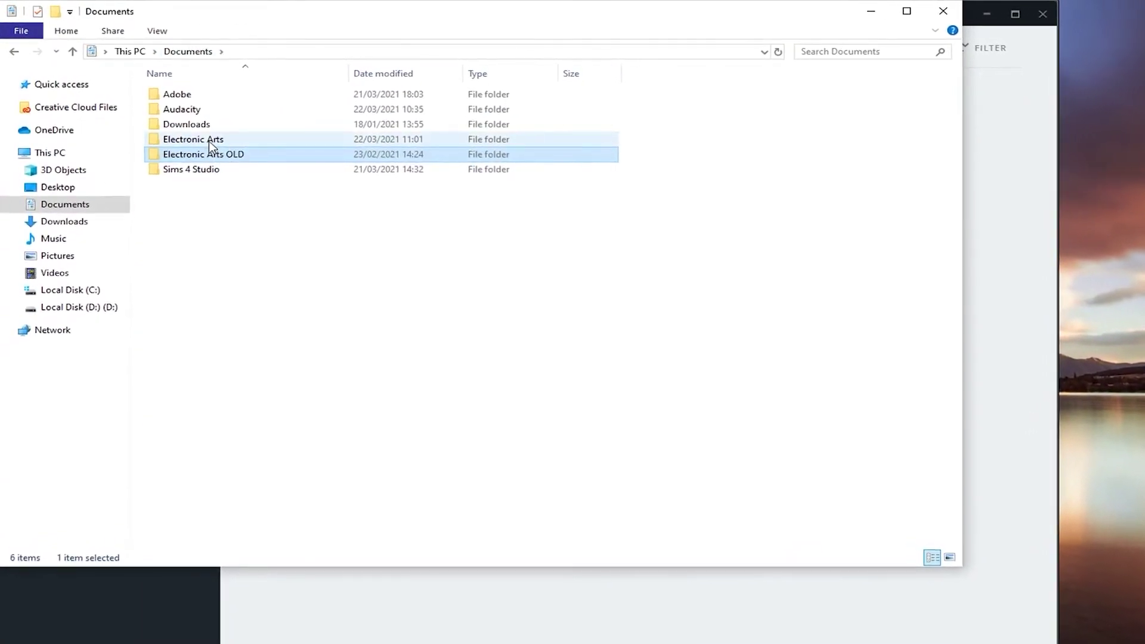
left_click(253, 139)
double_click(264, 145)
double_click(217, 98)
left_click(200, 157)
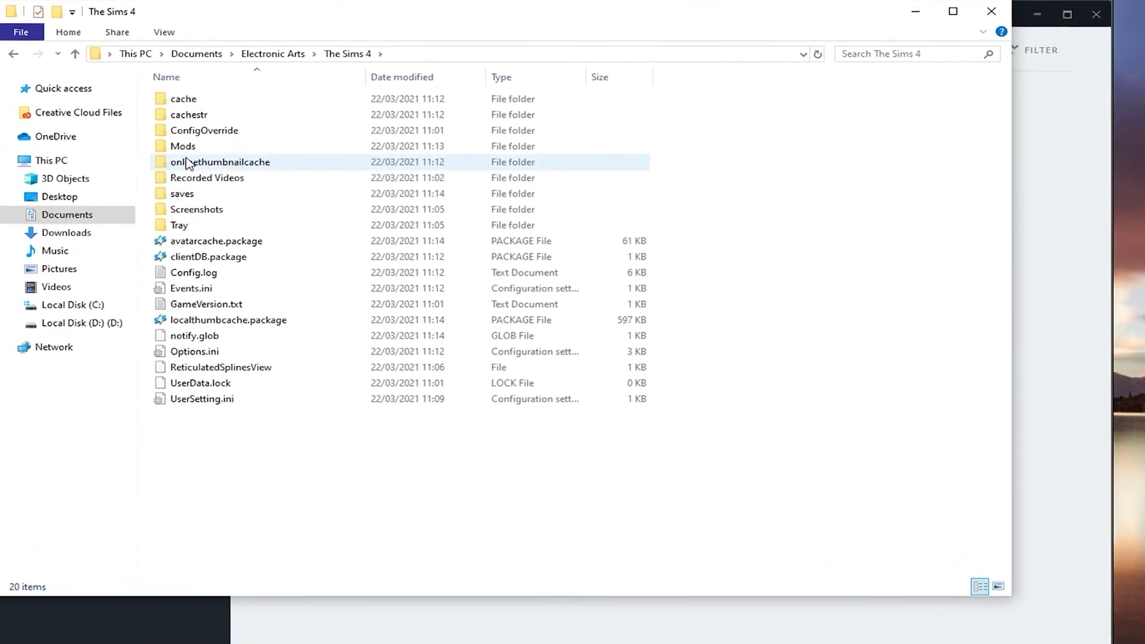
double_click(187, 150)
right_click(315, 509)
key("Escape")
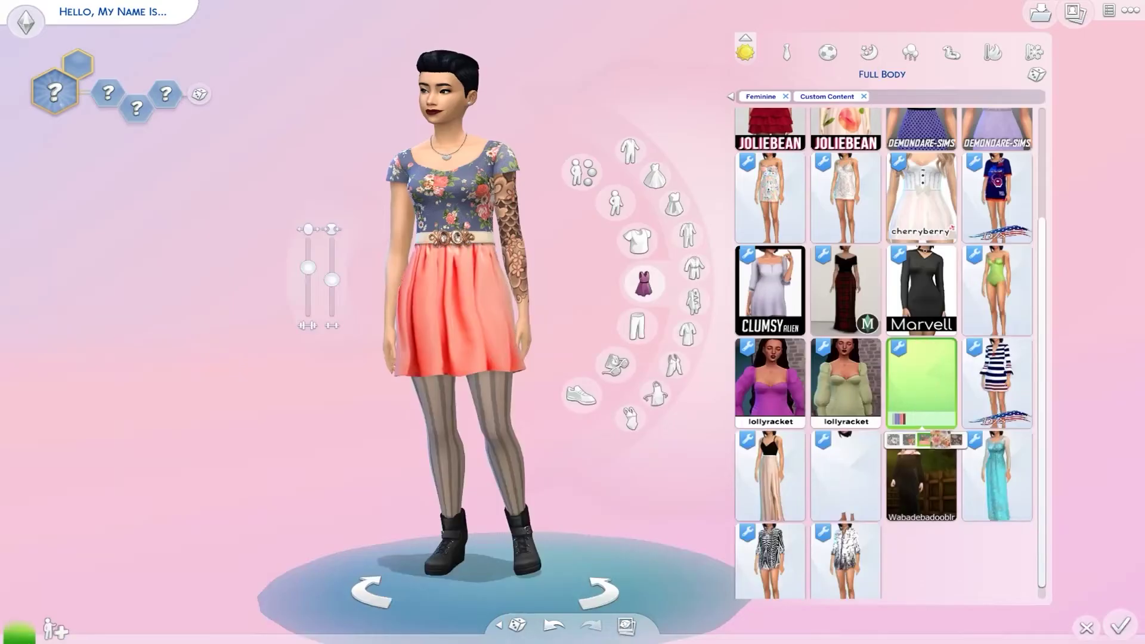
Try custom content full-body outfits on the Sim in The Sims 4, including the belted short-sleeved dress and the off-shoulder long dress.
left_click(921, 381)
left_click(996, 476)
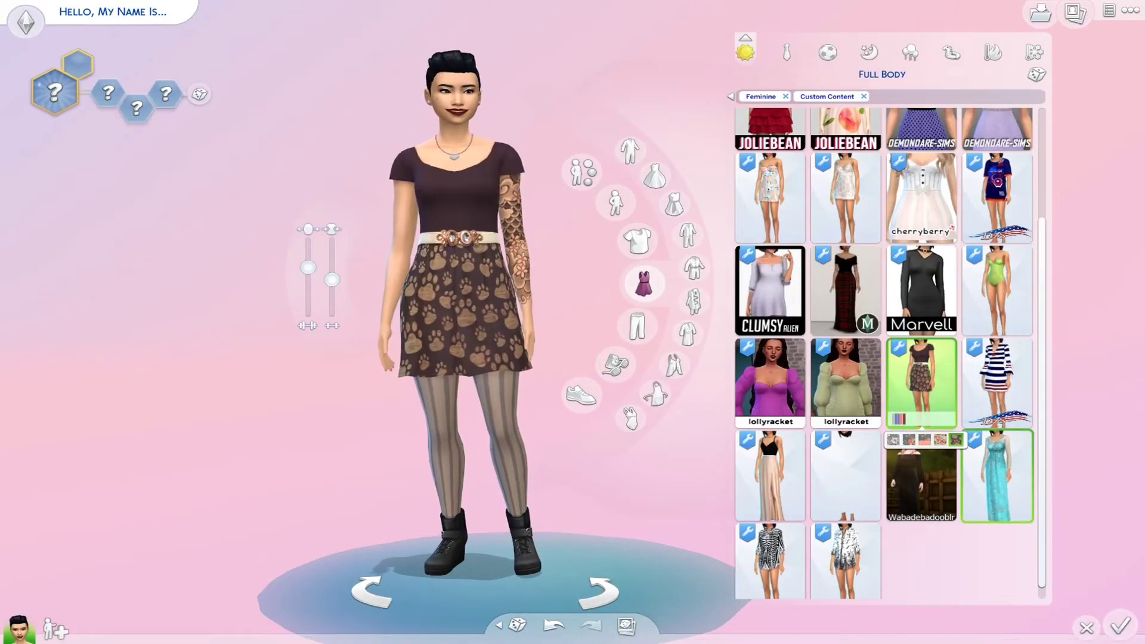
left_click(921, 476)
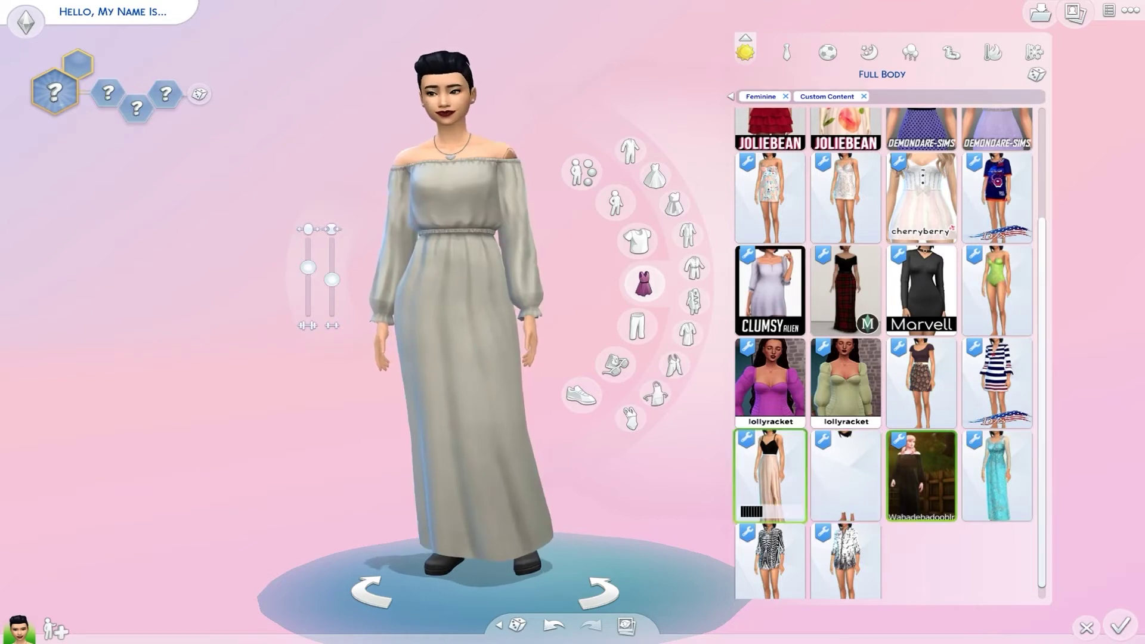